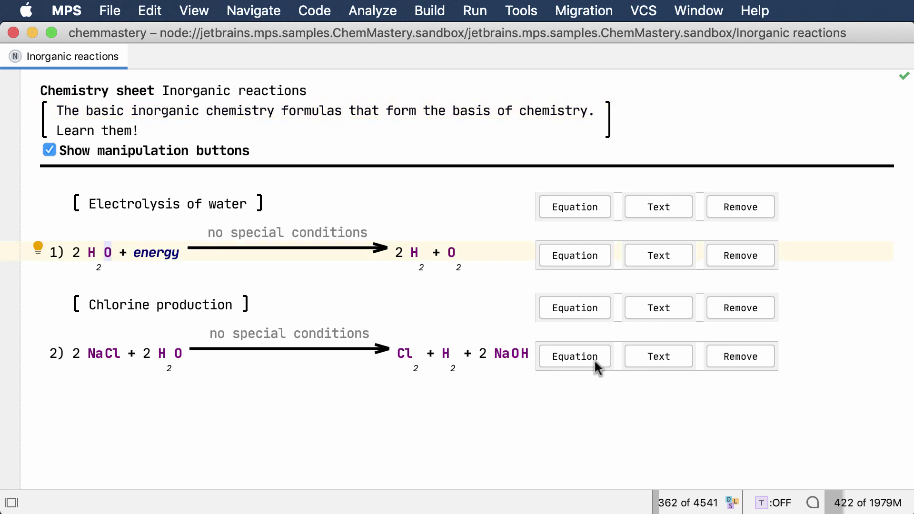
- Add a 'Magnesium oxidation' heading with equation 2 Mg + O2 → 2 MgO, plus a blank entry below
click(659, 356)
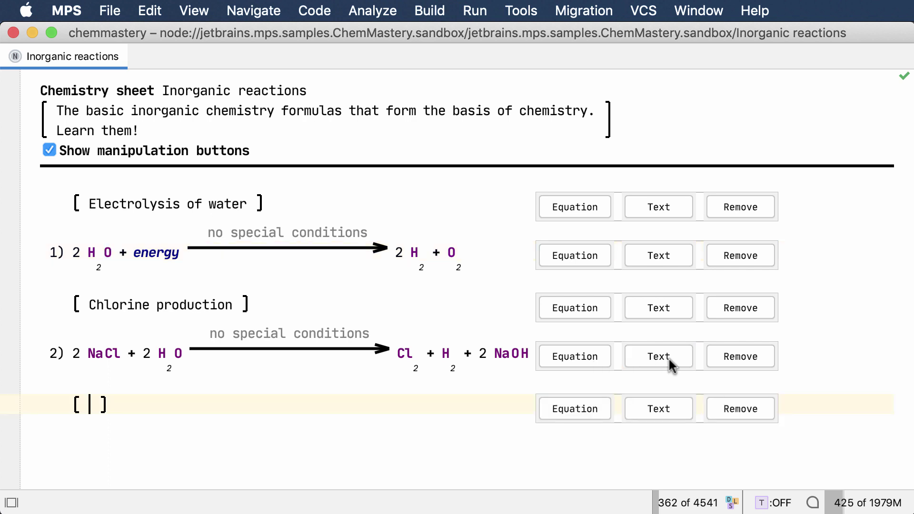
text(Magnesium oxid)
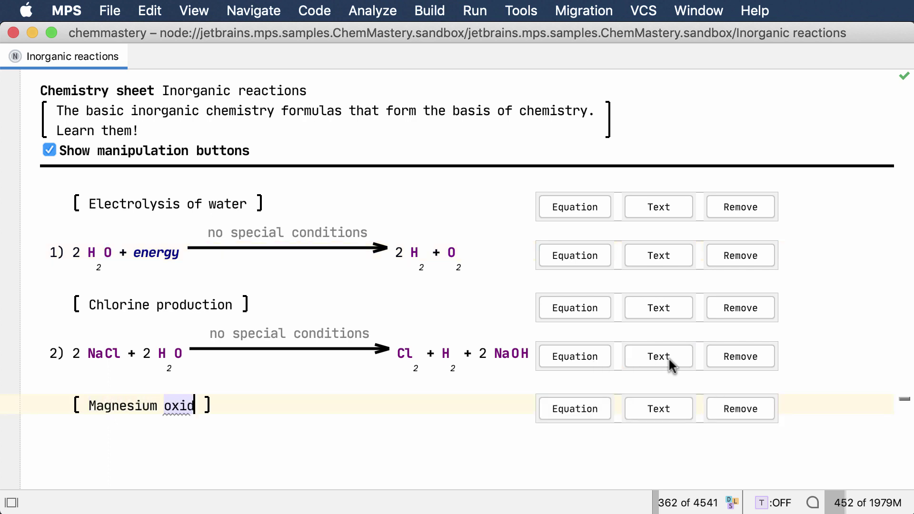
text(ation)
click(575, 409)
text(2)
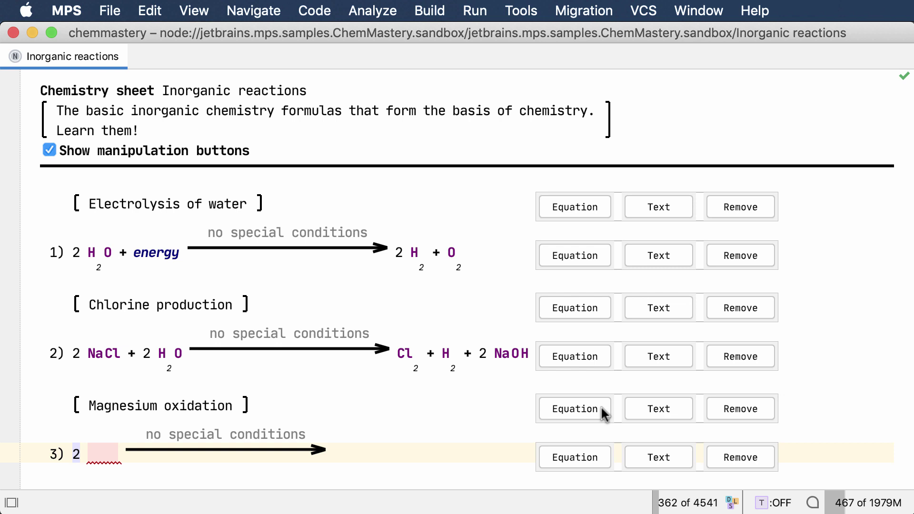
text( Mg + )
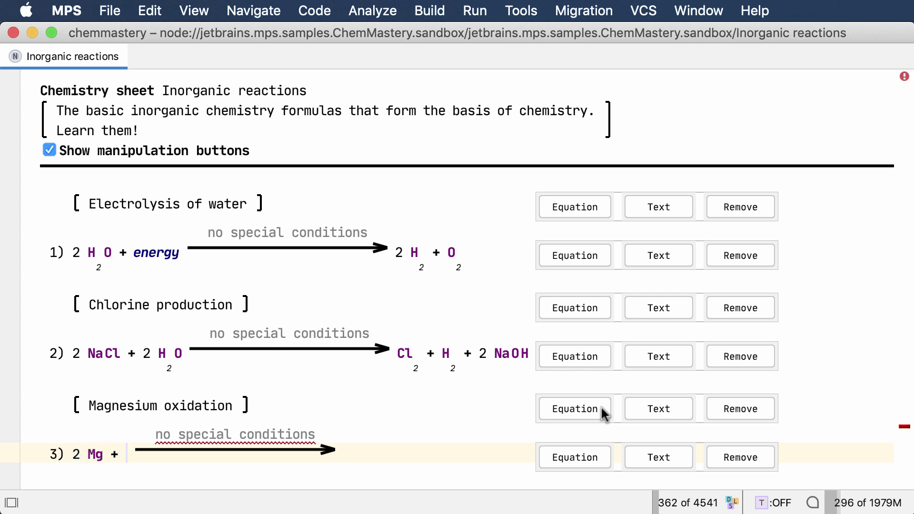
text(O2)
key(Tab)
key(Tab)
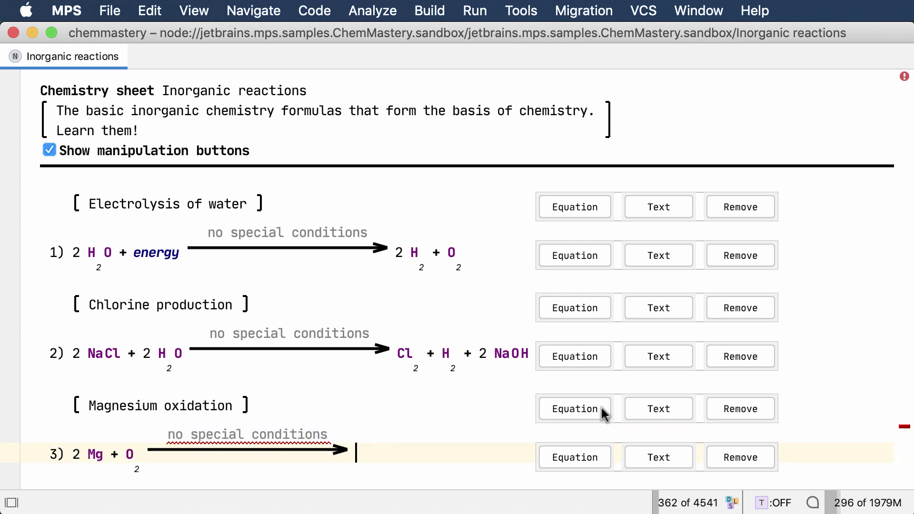
text(2 Mg)
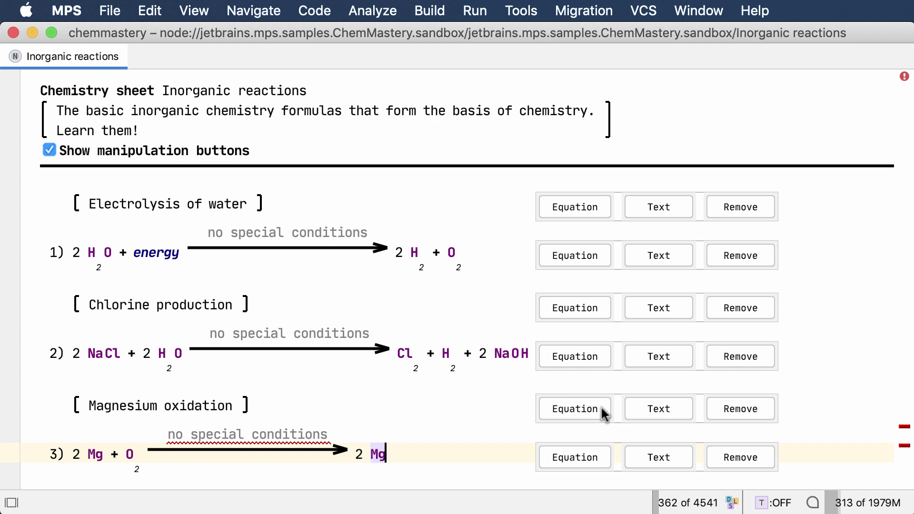
text(O)
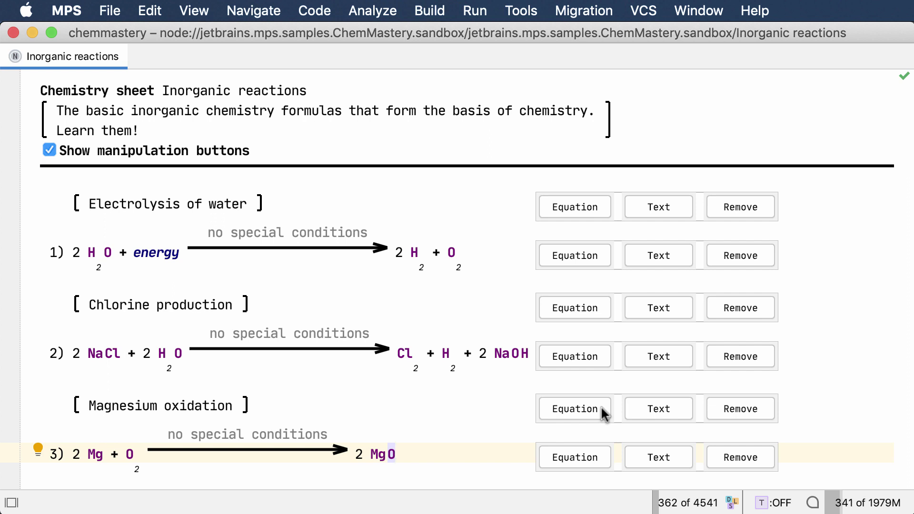
key(Return)
- Make the blank entry a 'Rusting of iron (aka corrosion)' description and start equation 4 under it
key(ctrl+space)
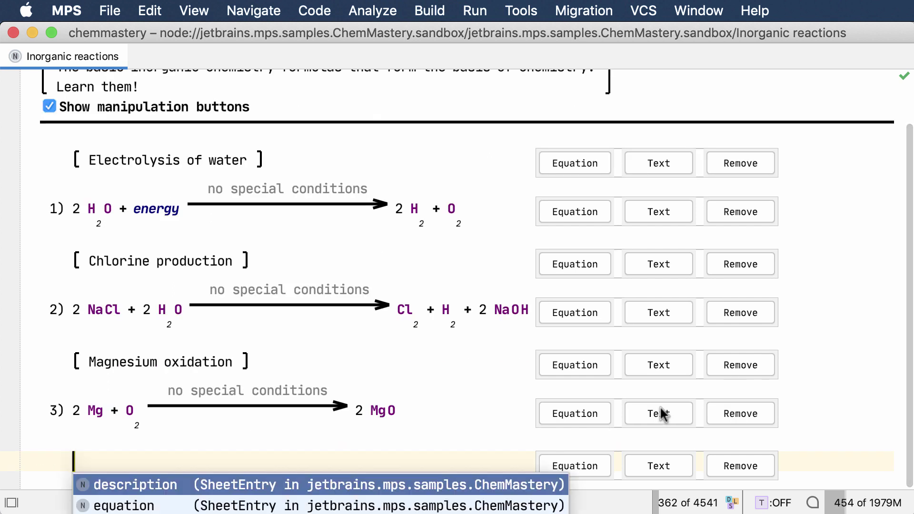
key(Return)
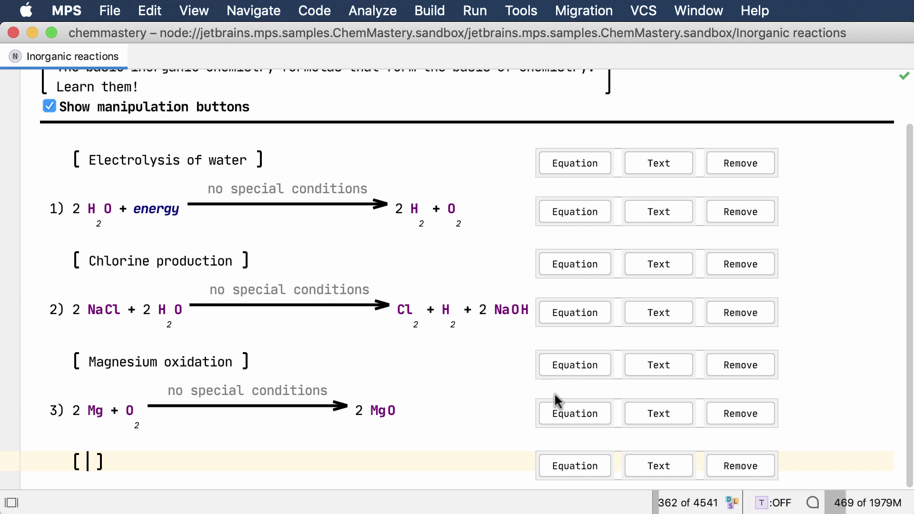
text(Rusting of iron )
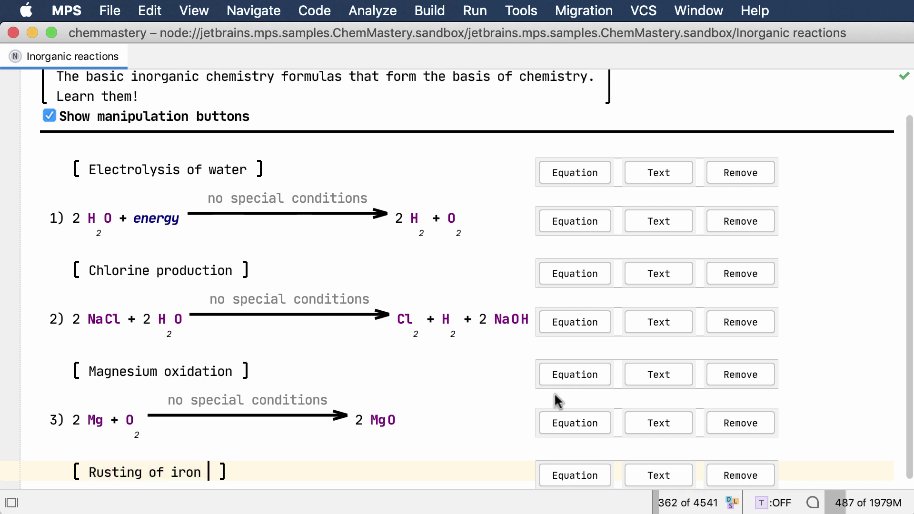
text((aka corrosion))
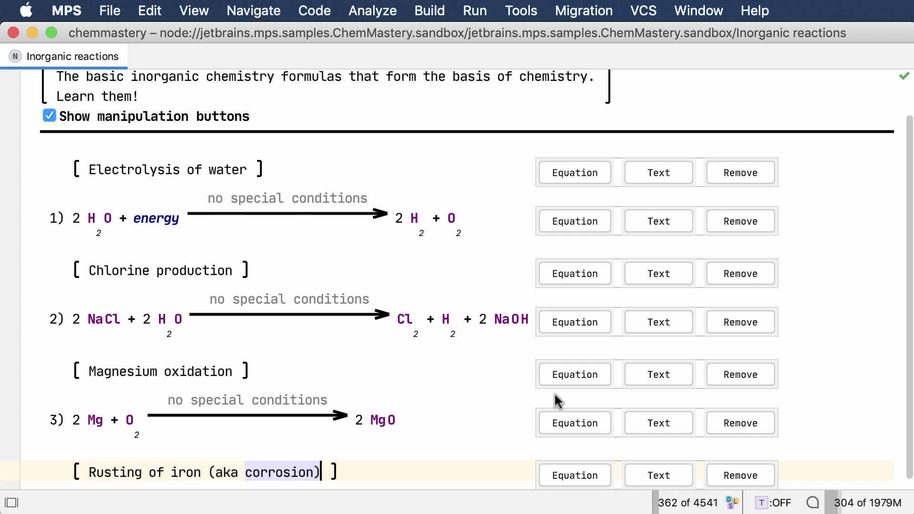
click(575, 476)
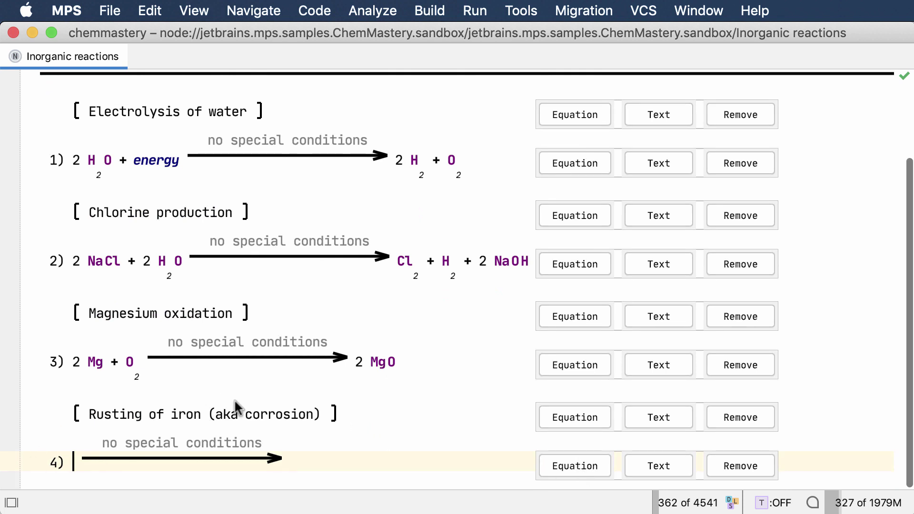
text(4 Fe )
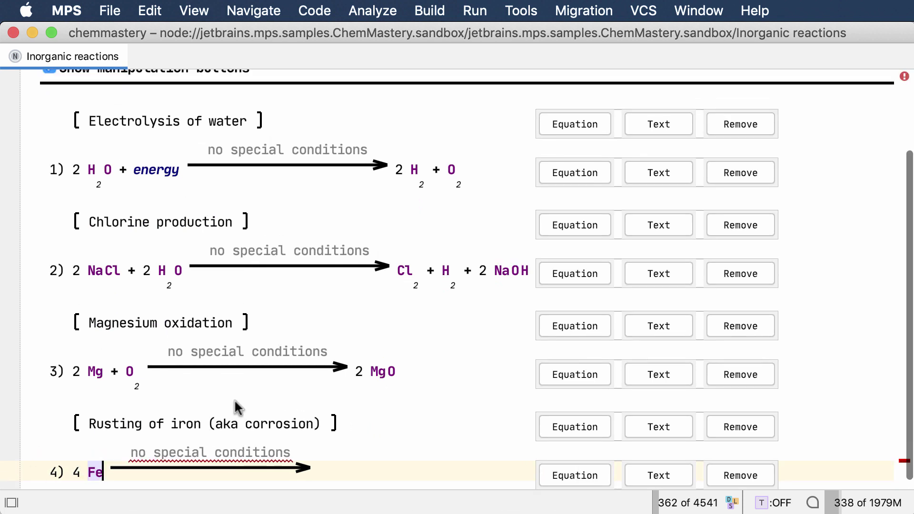
text(+ 3 O)
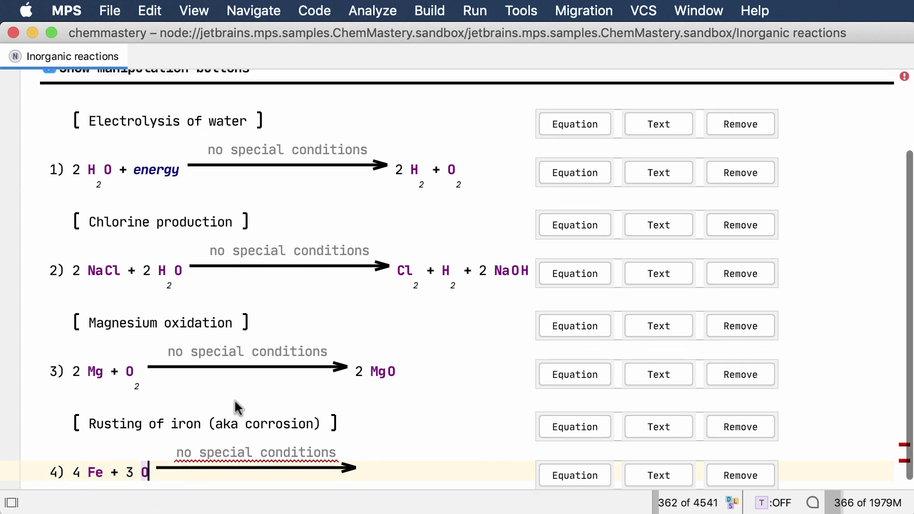
text(2 + 6 )
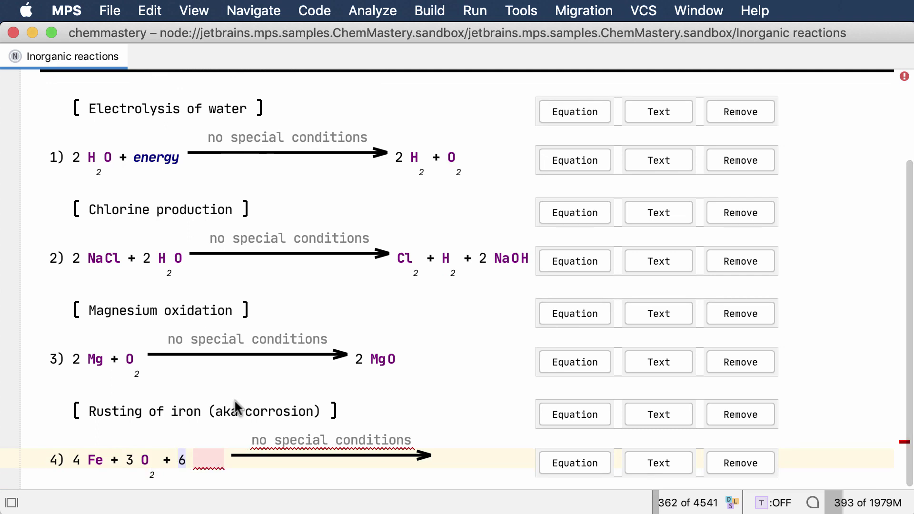
text(H2O)
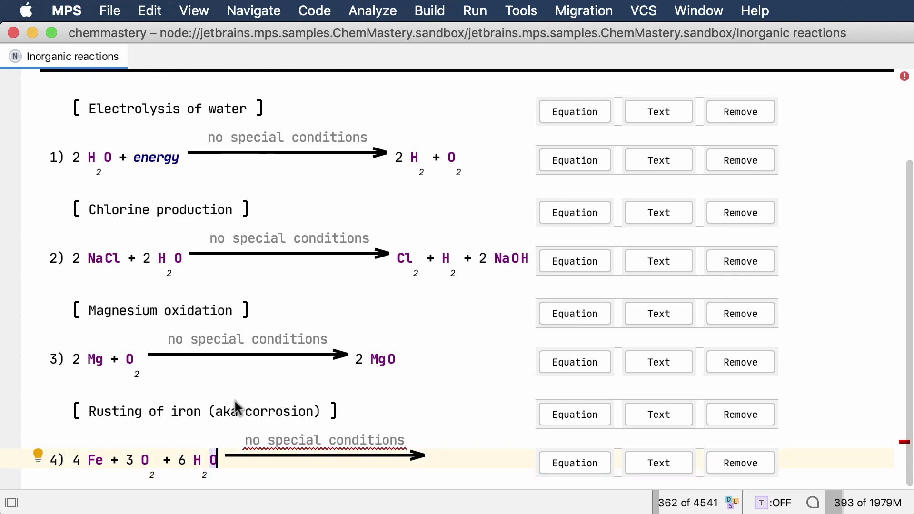
- Enter 4 Fe(OH)3 as equation 4's product, with 3 as a subscript
key(Tab)
key(Tab)
text(4 )
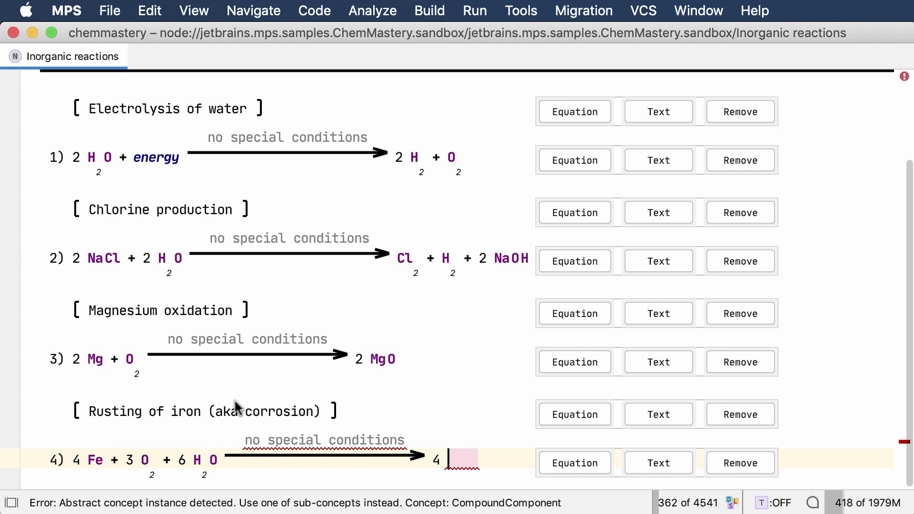
text(Fe(OH)
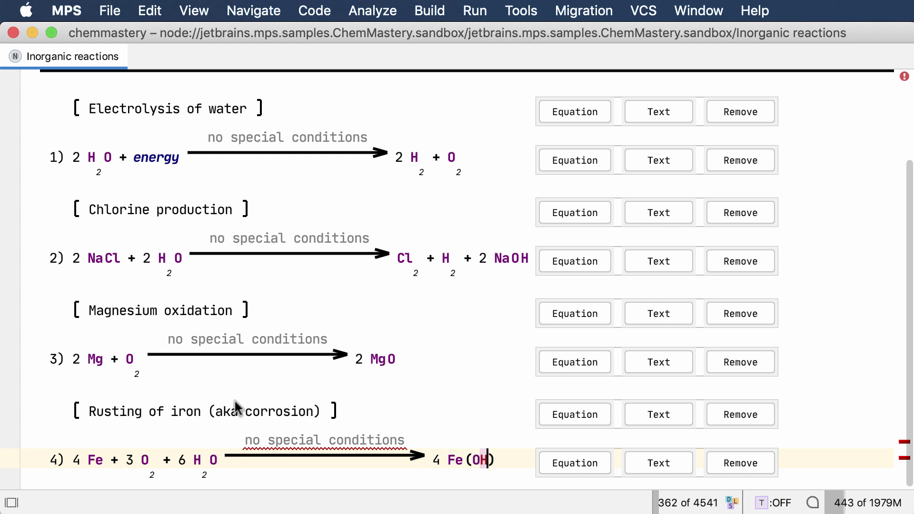
key(Right)
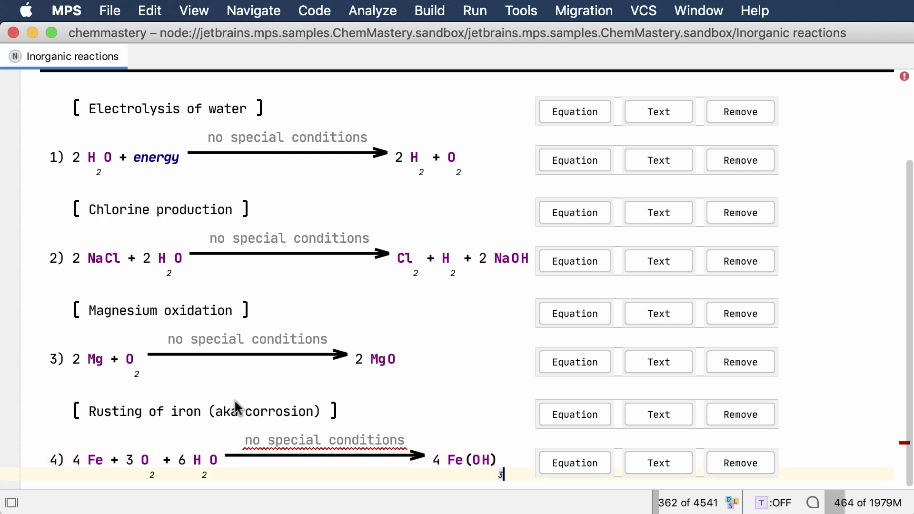
text(3)
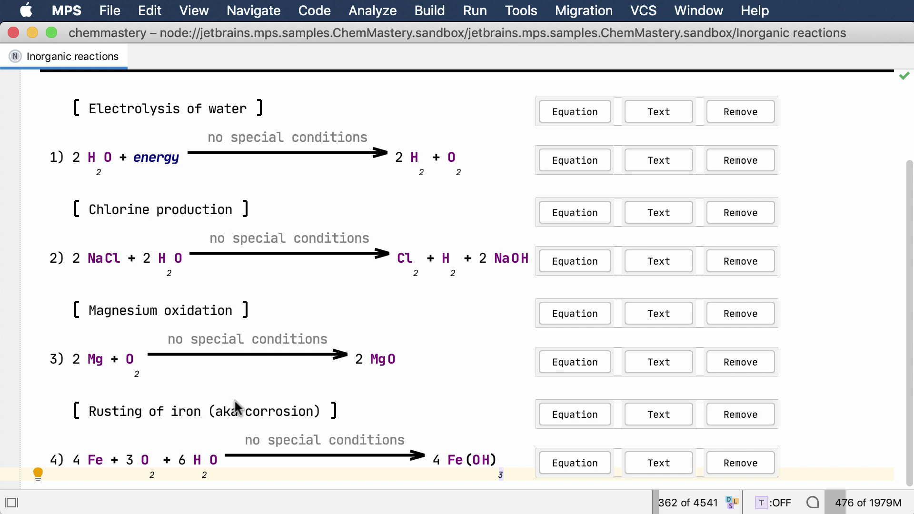
scroll(234, 404, up, 1)
- Select the oxygen in equation 3 to show its details: Oxygen, atomic number 8
click(132, 359)
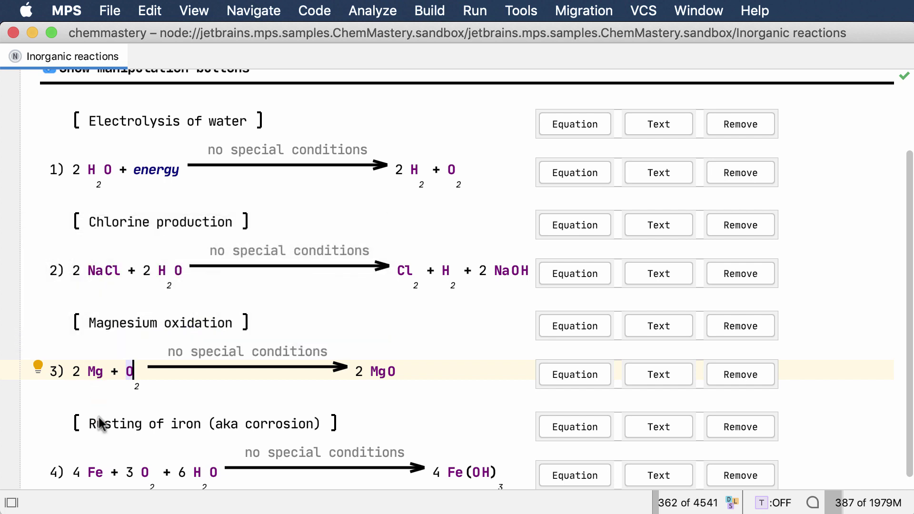
mouse_move(130, 359)
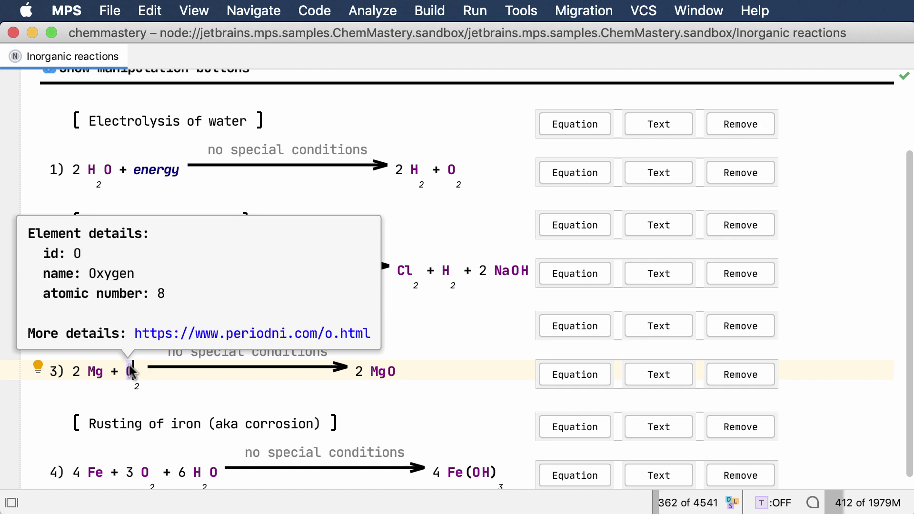
- Add a Lead element (Pb, atomic number 82) after Xenon in Basic elements
key(super+b)
click(113, 294)
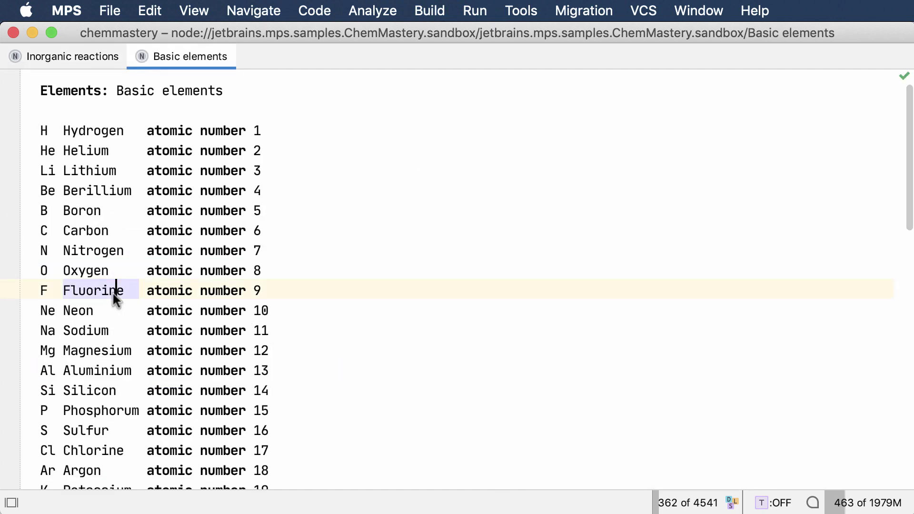
scroll(113, 293, down, 10)
scroll(113, 294, down, 10)
scroll(112, 294, down, 5)
scroll(112, 291, down, 5)
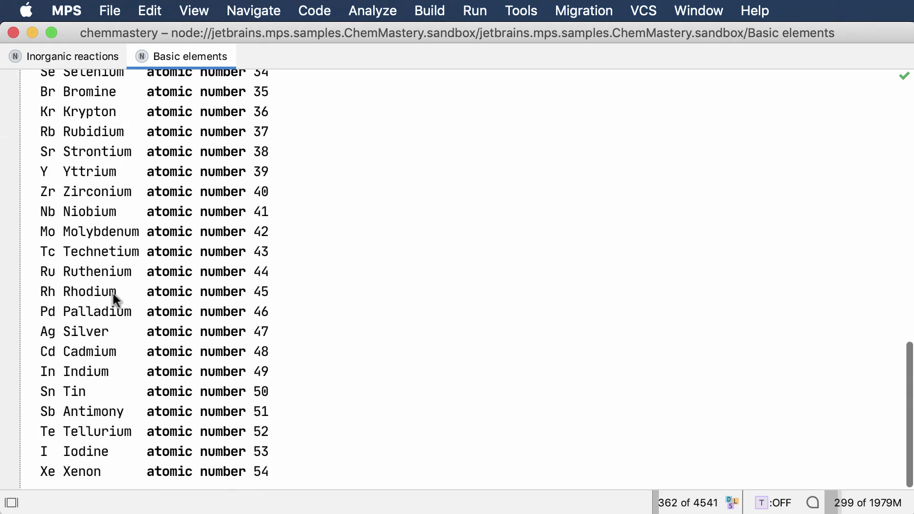
click(268, 472)
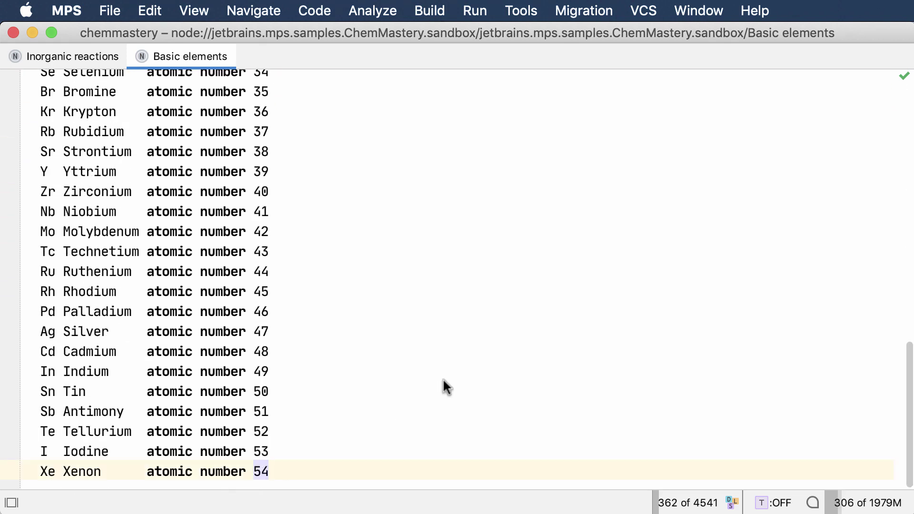
key(Return)
text(Pb)
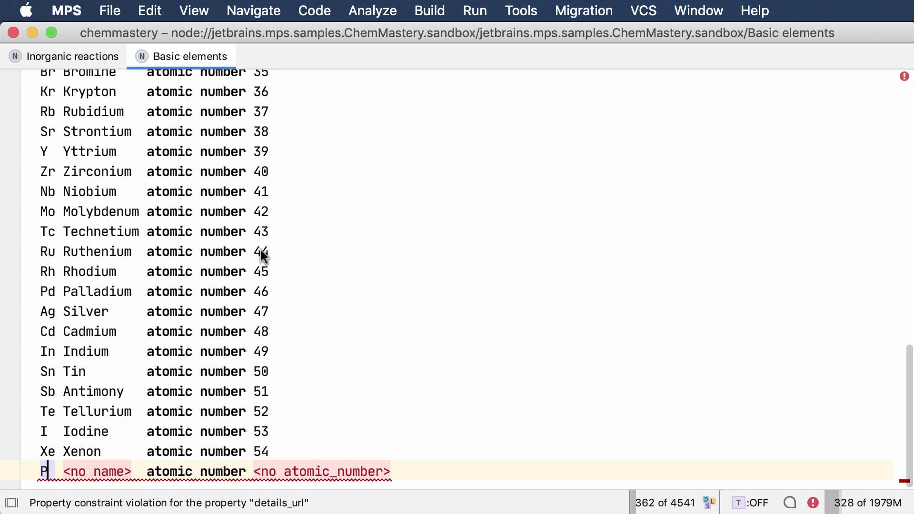
key(Tab)
text(Lead)
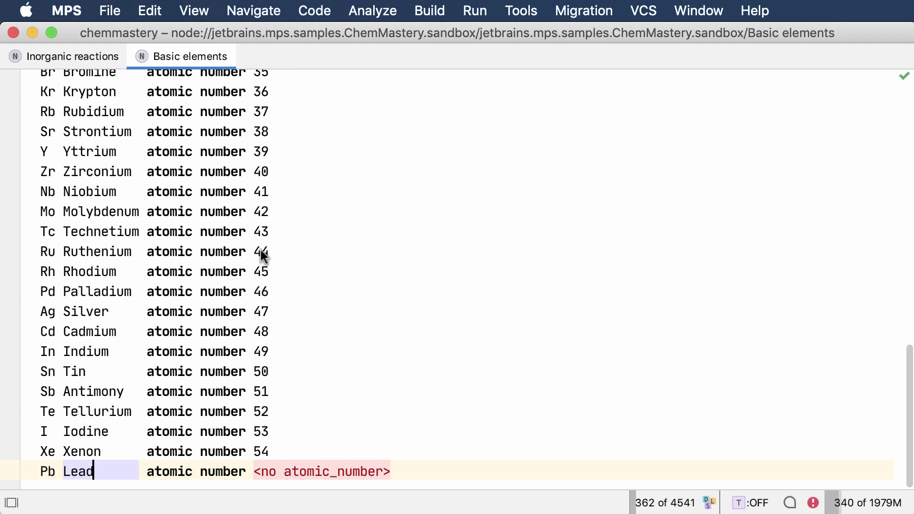
key(Tab)
text(82)
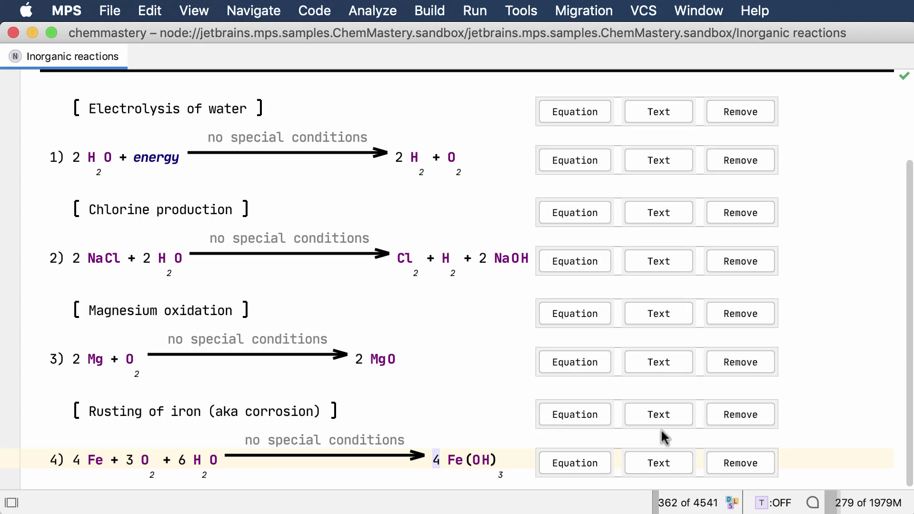
text(1)
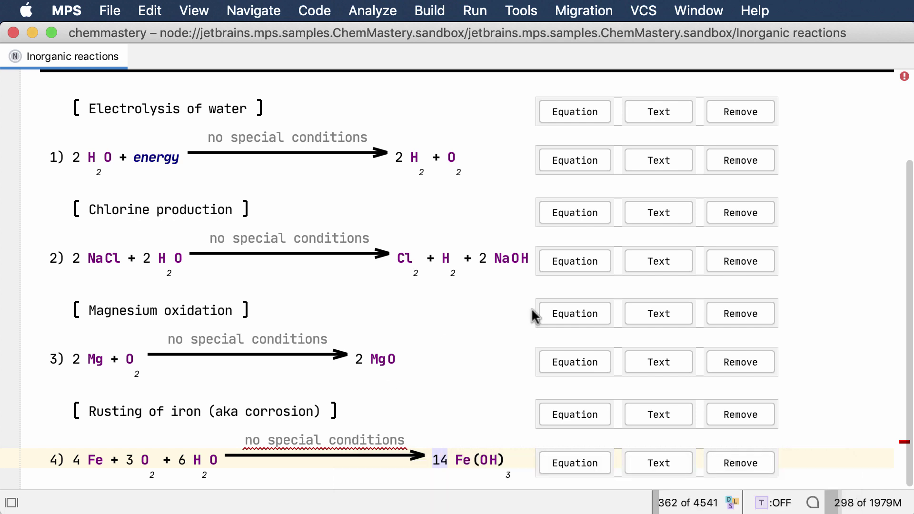
- Restore the rusting coefficient to 4 and remove oxygen's subscript in equation 3
key(BackSpace)
key(Up)
key(alt+Return)
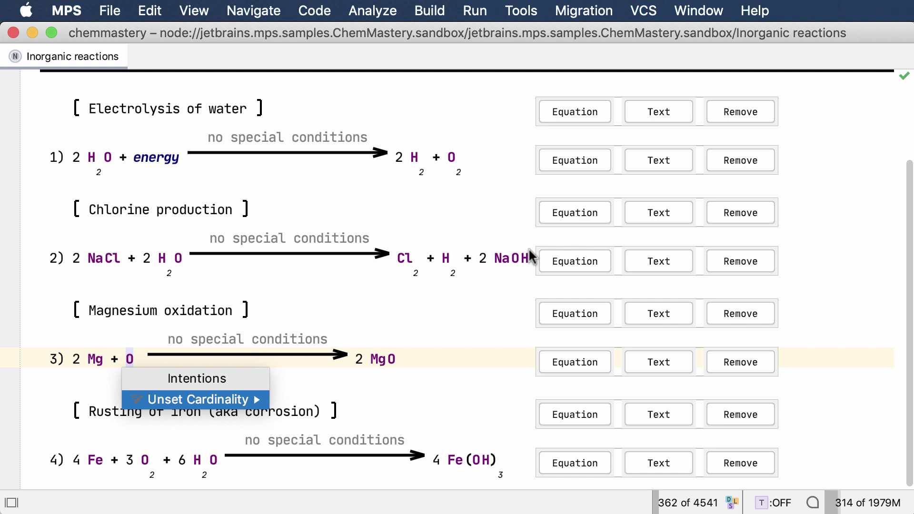
key(Return)
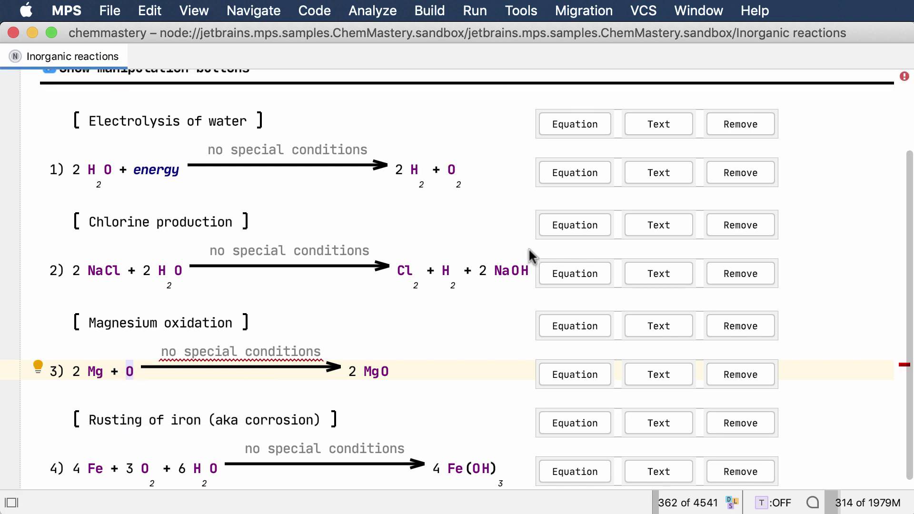
mouse_move(279, 353)
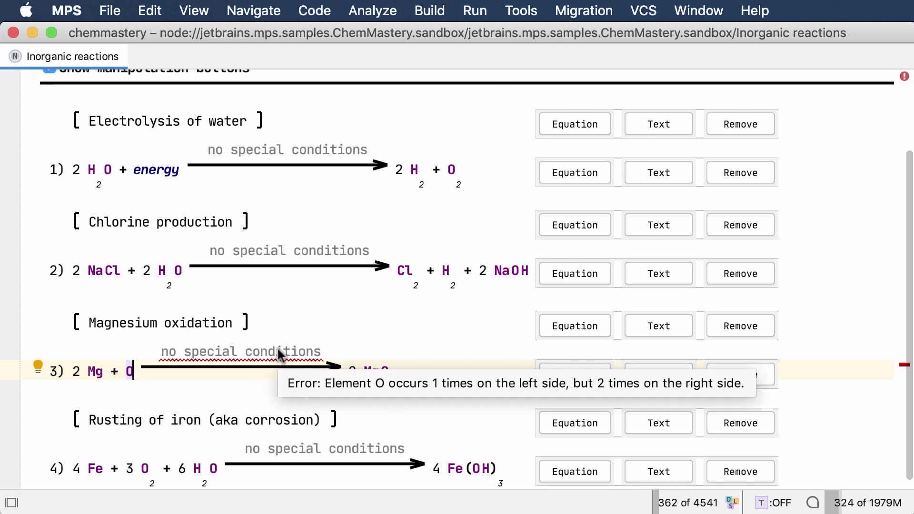
- Set the oxygen cardinality in equation 3 back to 2, clearing the imbalance
key(alt+Return)
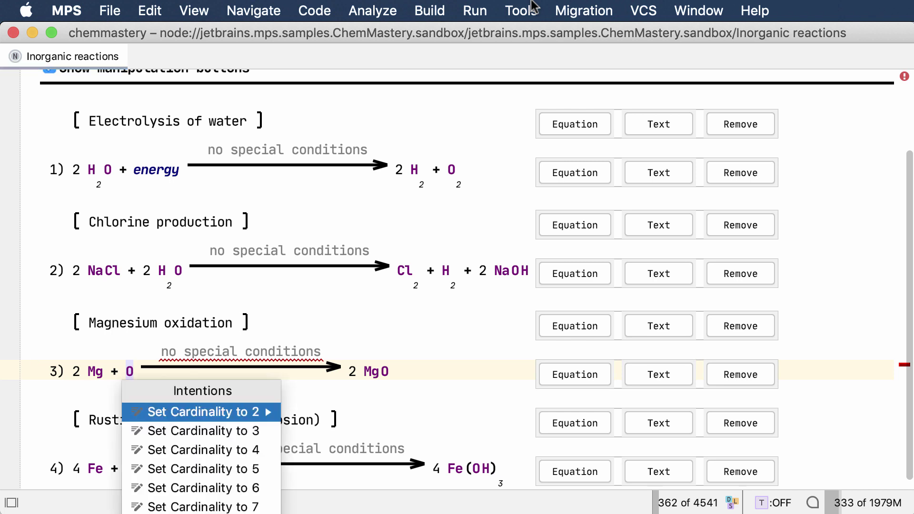
key(Down)
key(Up)
key(Return)
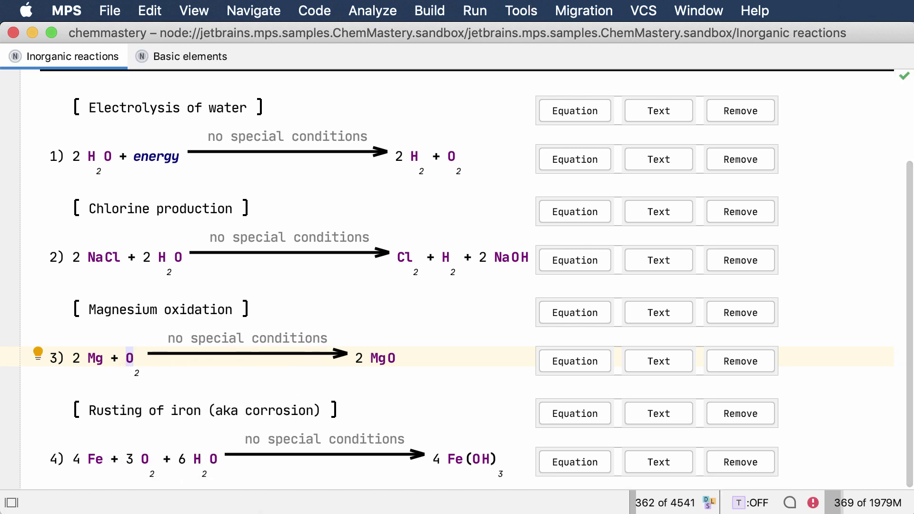